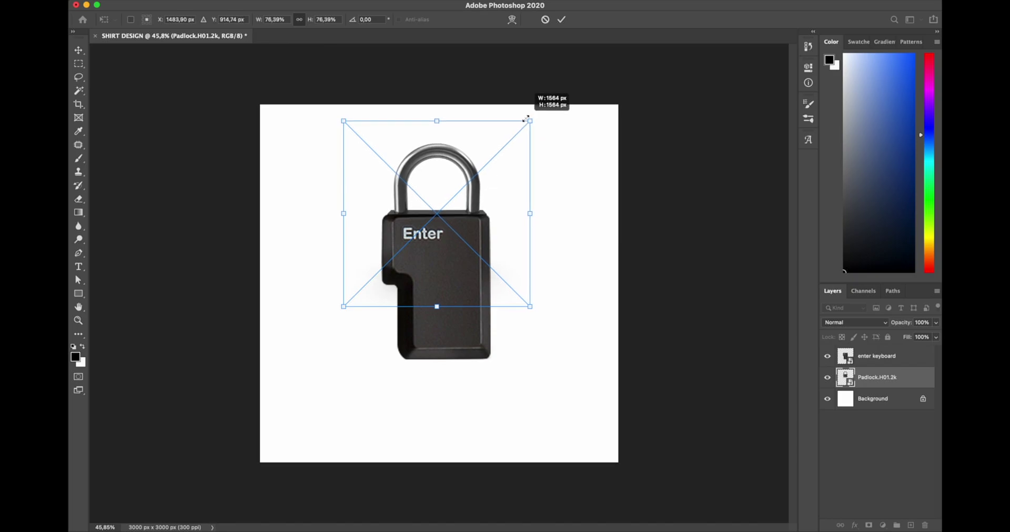
# Step: Scale the padlock layer to fit behind the Enter key and commit the transformation
pyautogui.moveTo(341, 123); pyautogui.dragTo(339, 123)
pyautogui.press('Return')
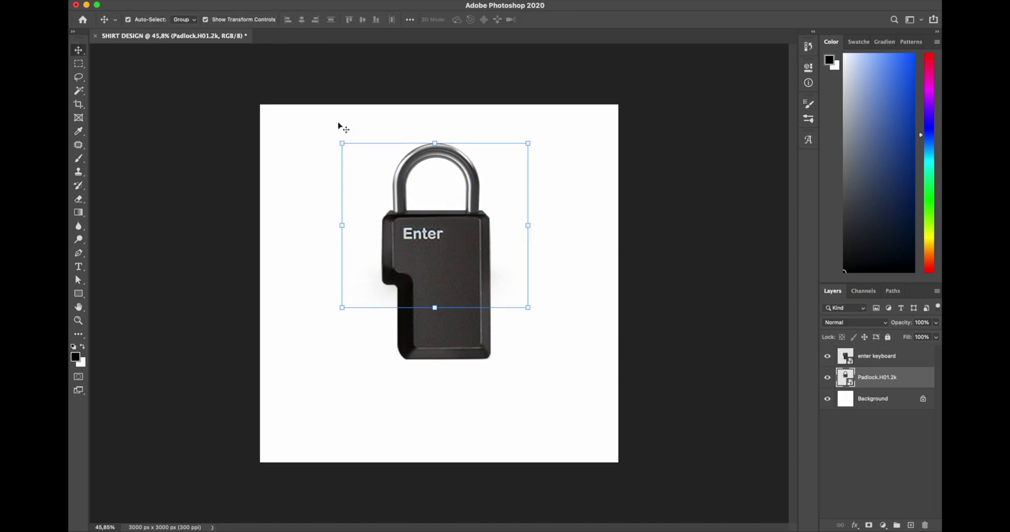
pyautogui.click(583, 232)
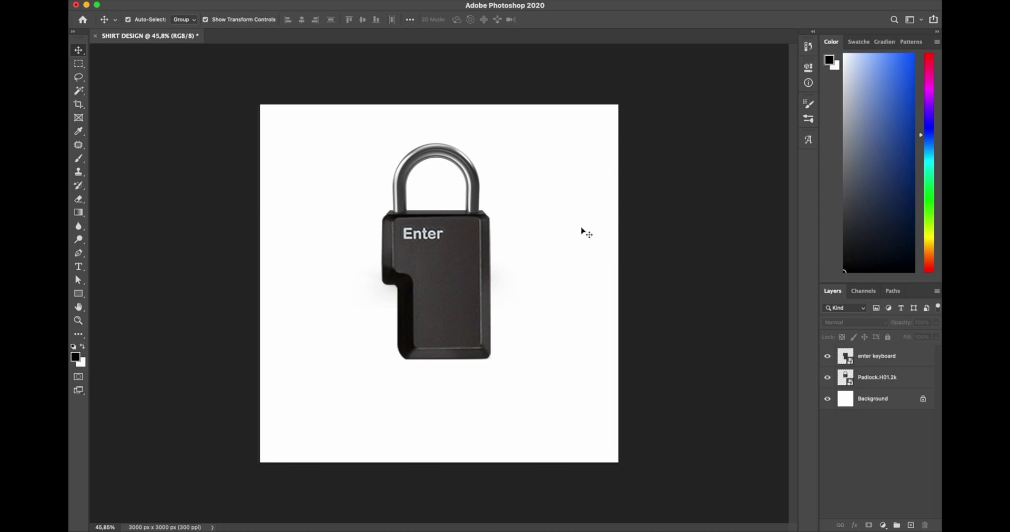
# Step: Stretch the padlock layer slightly taller and add a layer mask to it
pyautogui.click(514, 199)
pyautogui.hotkey('ctrl', 't')
pyautogui.moveTo(435, 117); pyautogui.dragTo(434, 103)
pyautogui.press('Return')
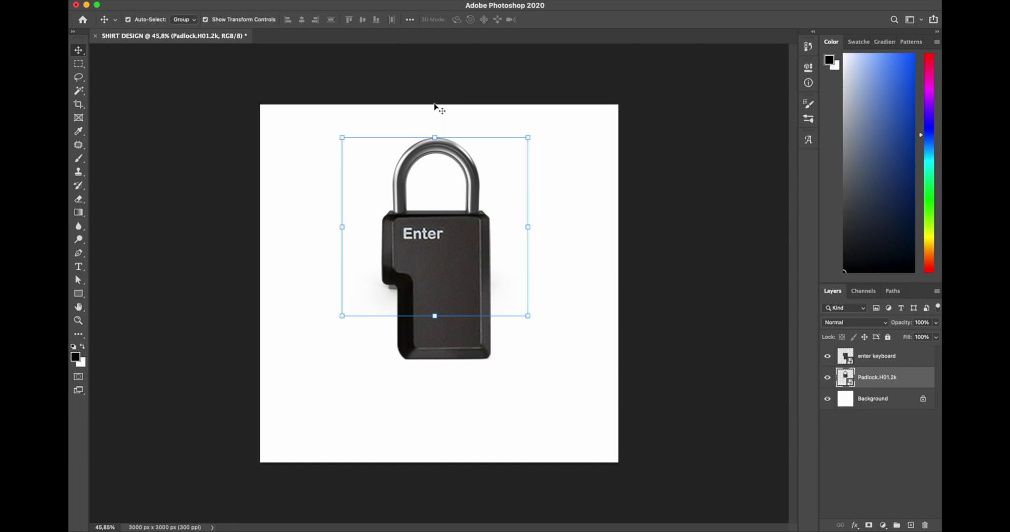
pyautogui.click(868, 525)
pyautogui.press('e')
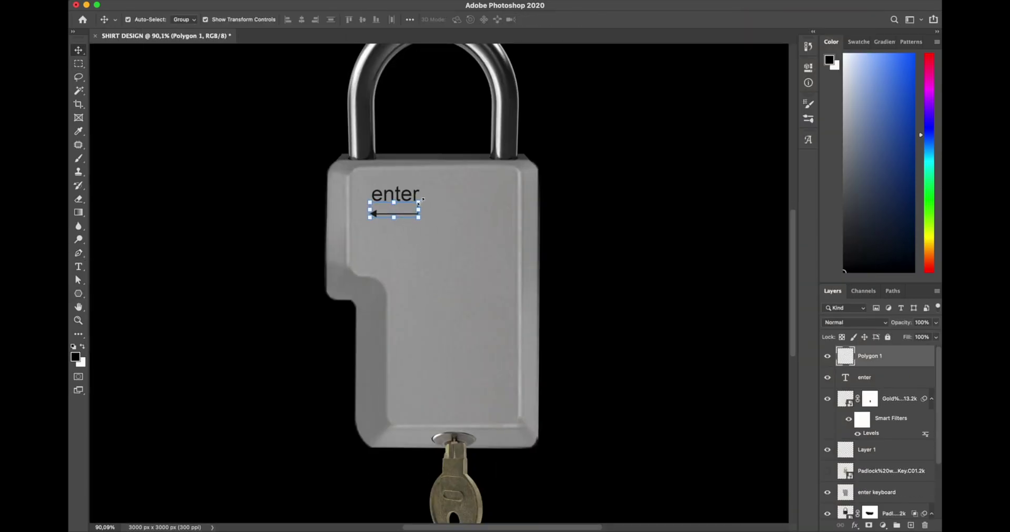
# Step: Adjust the tones of the enter keyboard layer with Levels
pyautogui.press('super+plus')
pyautogui.press('super+0')
pyautogui.click(638, 243)
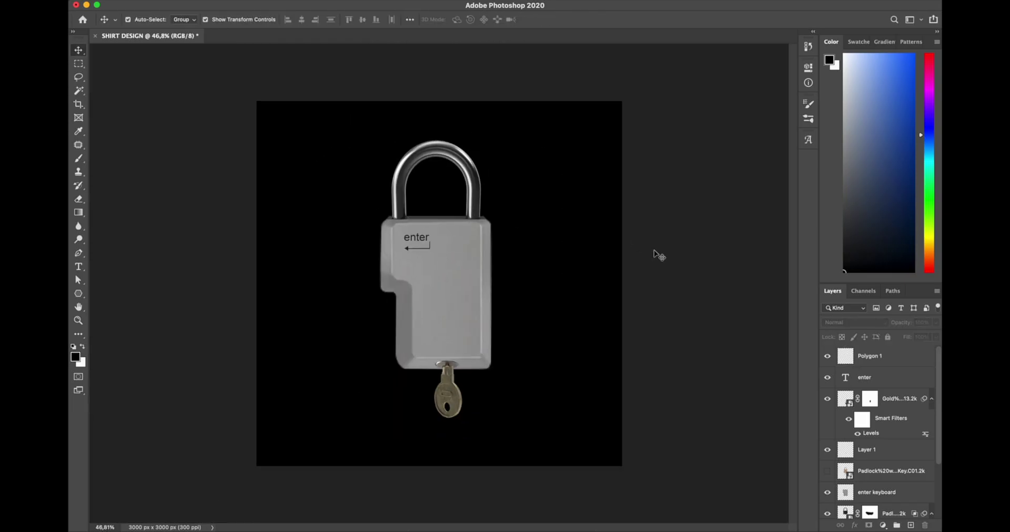
pyautogui.click(472, 267)
pyautogui.press('super+l')
pyautogui.moveTo(691, 231); pyautogui.dragTo(690, 231)
pyautogui.moveTo(753, 231); pyautogui.dragTo(744, 230)
pyautogui.moveTo(688, 230); pyautogui.dragTo(736, 232)
pyautogui.click(802, 135)
pyautogui.click(596, 307)
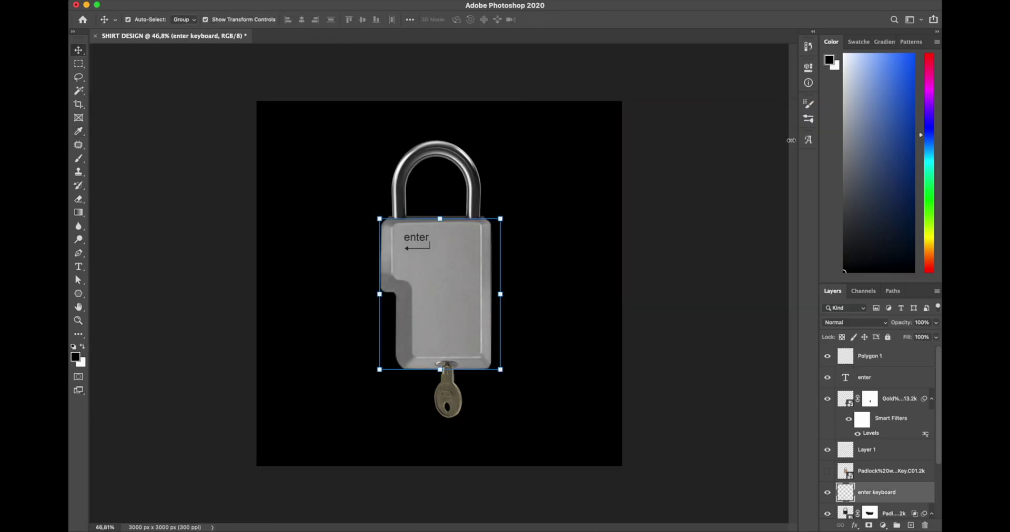
# Step: Group all artwork layers from Polygon 1 down to the padlock and name the group raw
pyautogui.click(871, 357)
pyautogui.scroll(-5, 886, 415)
pyautogui.keyDown('shift'); pyautogui.click(885, 438); pyautogui.keyUp('shift')
pyautogui.press('super+g')
pyautogui.doubleClick(864, 353)
pyautogui.write('raw')
pyautogui.press('Return')
# Step: Convert a duplicate of the raw group to a smart object and hide the original group
pyautogui.press('super+j')
pyautogui.click(828, 367)
pyautogui.rightClick(874, 353)
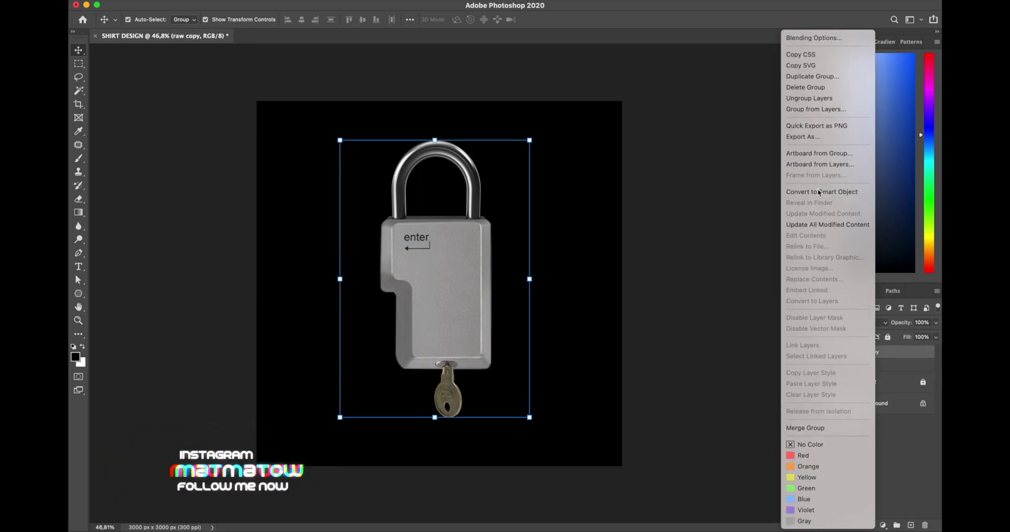
pyautogui.click(821, 192)
# Step: Apply a Camera Raw filter to raw copy: temperature -4, tint -7, exposure +0.15, contrast -6, blacks -10, texture +27, clarity +3, dehaze +10, vibrance -40
pyautogui.click(312, 1)
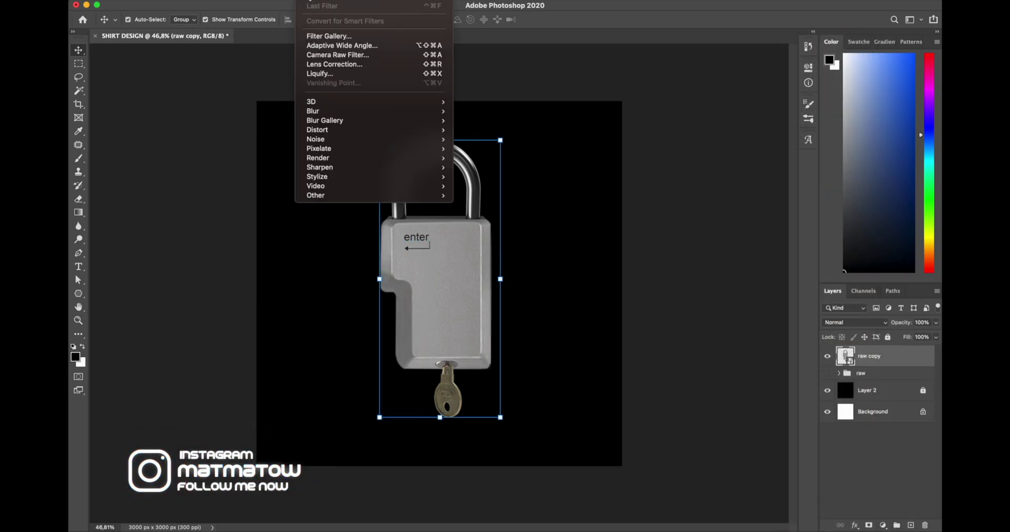
pyautogui.click(339, 55)
pyautogui.moveTo(795, 234); pyautogui.dragTo(792, 234)
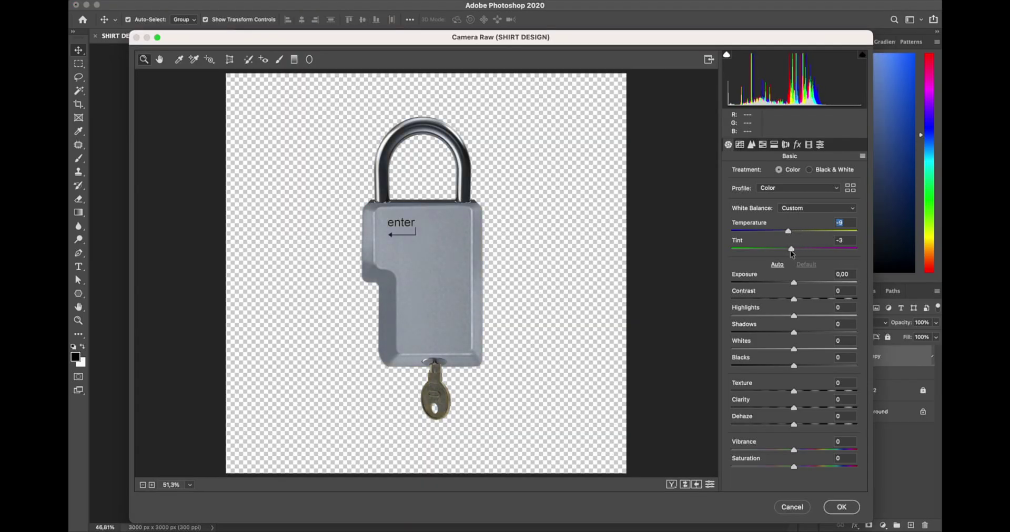
pyautogui.moveTo(796, 288); pyautogui.dragTo(797, 287)
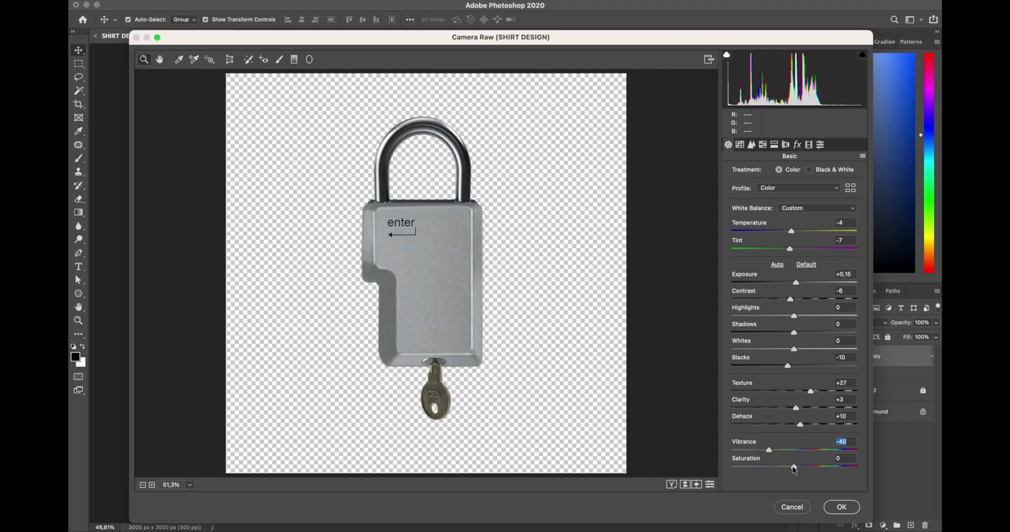
pyautogui.click(837, 506)
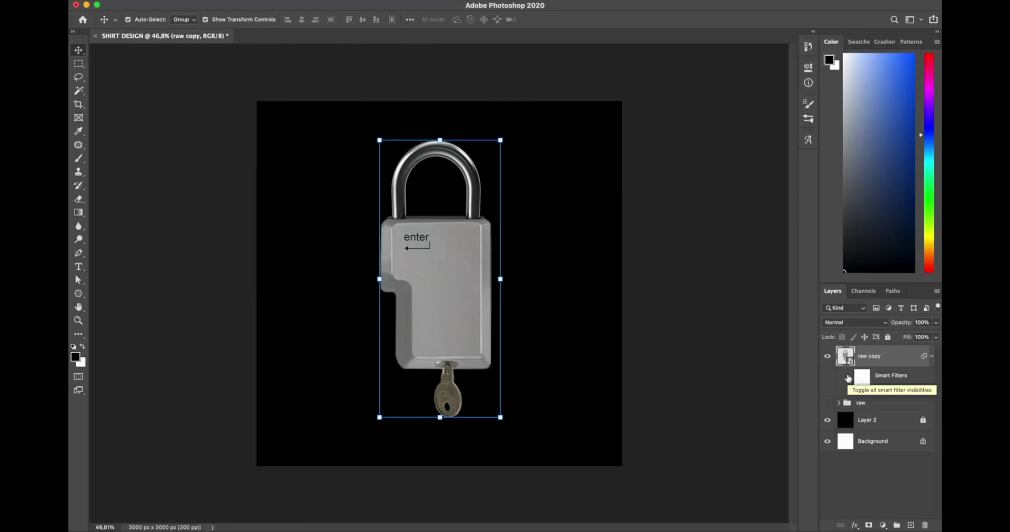
# Step: Compare the raw copy artwork with and without its smart filter
pyautogui.click(848, 378)
pyautogui.click(574, 327)
pyautogui.scroll(4, 417, 302)
pyautogui.scroll(-5, 418, 303)
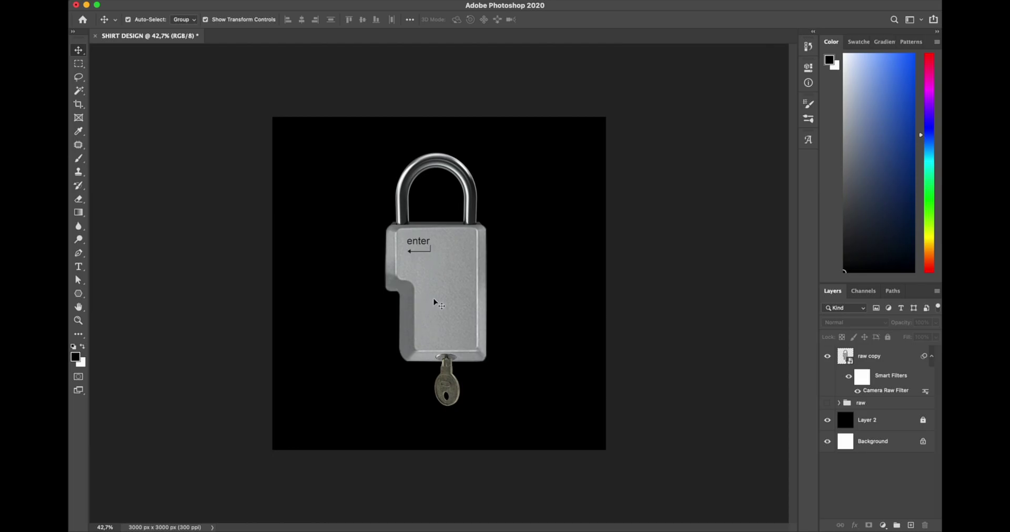
# Step: Open raw copy's contents and brush soft black shading onto a new layer clipped to enter keyboard
pyautogui.click(436, 304)
pyautogui.doubleClick(845, 356)
pyautogui.click(839, 351)
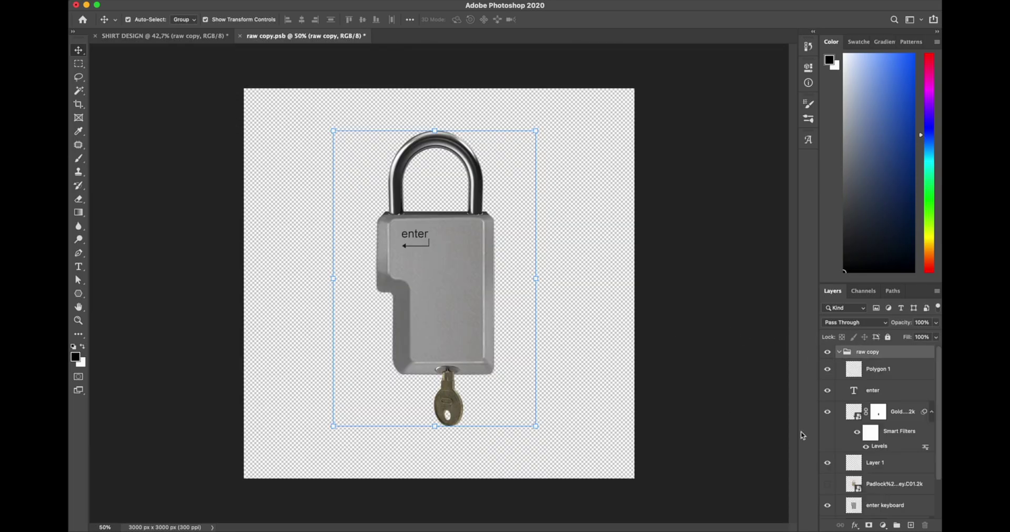
pyautogui.scroll(-3, 869, 465)
pyautogui.click(882, 458)
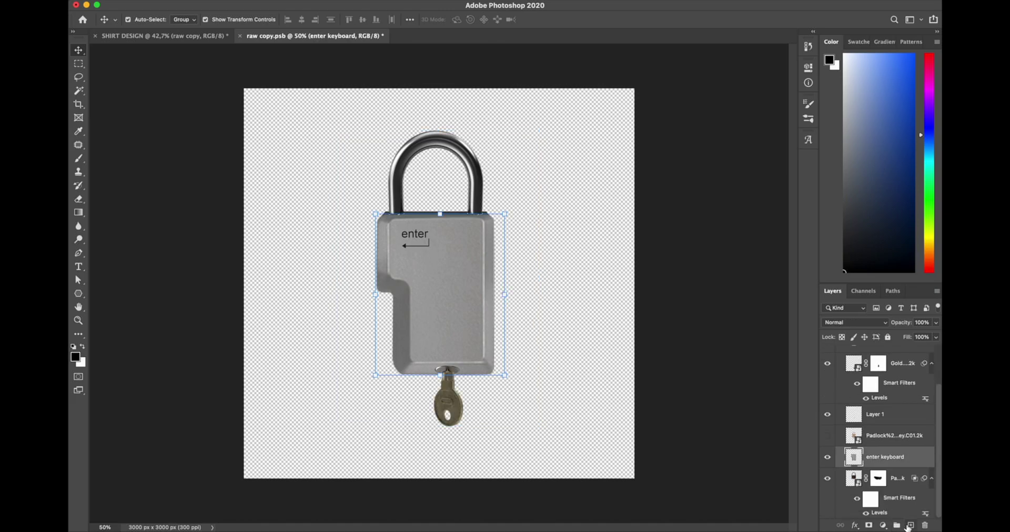
pyautogui.click(910, 525)
pyautogui.keyDown('alt'); pyautogui.click(891, 468); pyautogui.keyUp('alt')
pyautogui.press('b')
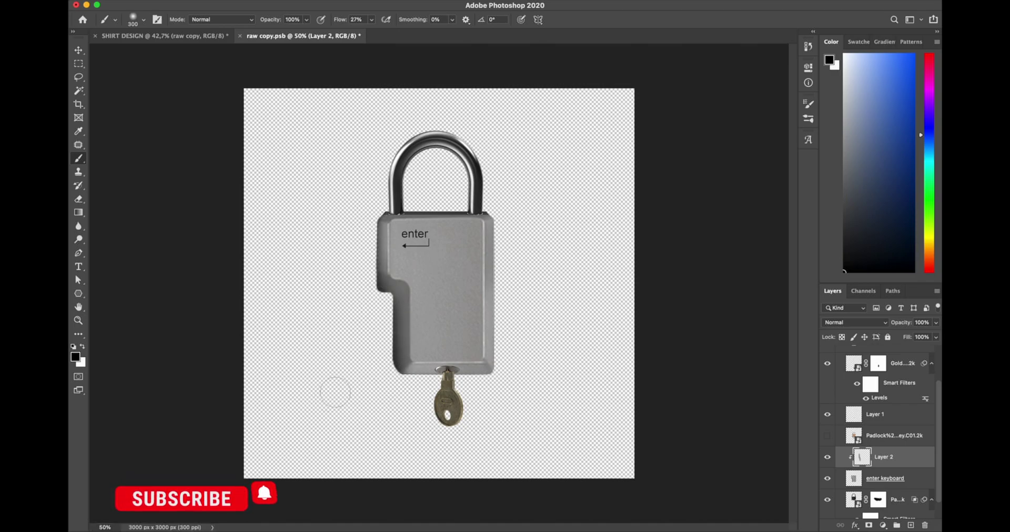
# Step: Split the underlying-layer shadow range in Layer 2's Blend If options to 0 / 91
pyautogui.click(855, 323)
pyautogui.click(855, 322)
pyautogui.click(854, 526)
pyautogui.click(881, 389)
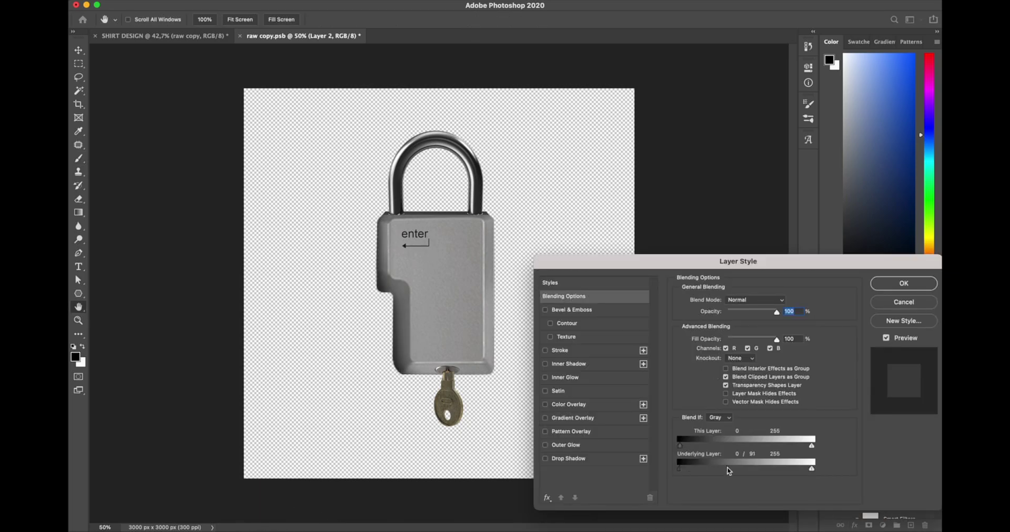
pyautogui.press('Return')
# Step: Set the Move tool's Auto-Select to Layer and select the padlock shackle layer
pyautogui.press('super+plus')
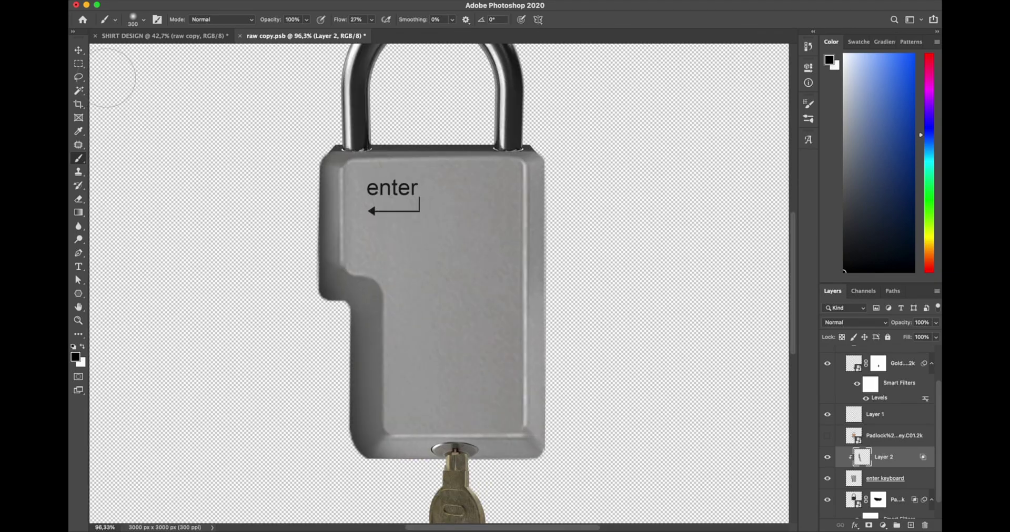
pyautogui.press('v')
pyautogui.click(183, 21)
pyautogui.click(183, 31)
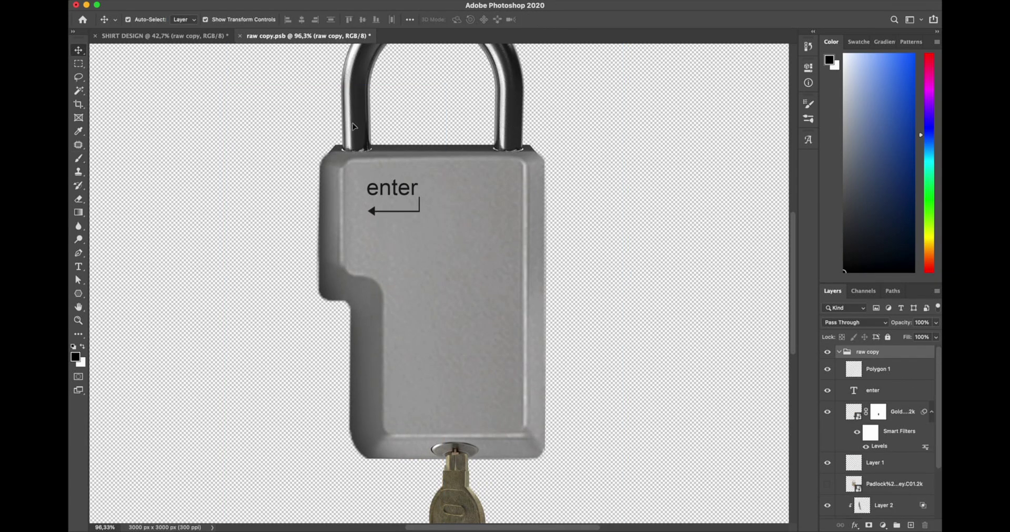
pyautogui.click(358, 118)
# Step: Brush black shadows at the shackle's base on a new layer above it, and save and close the smart object's contents
pyautogui.click(910, 525)
pyautogui.scroll(4, 387, 156)
pyautogui.press('b')
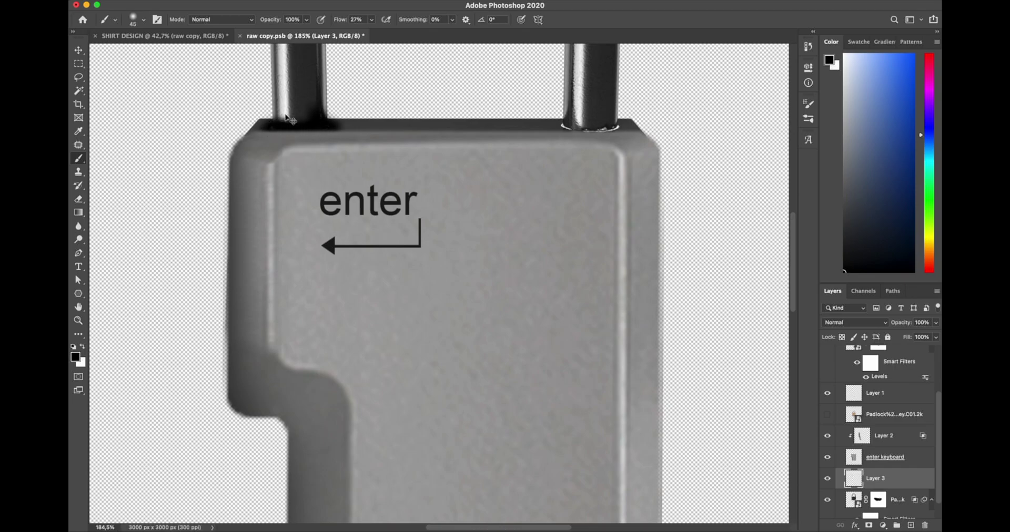
pyautogui.hotkey('ctrl', '[')
pyautogui.press('v')
pyautogui.hotkey('ctrl', 's')
pyautogui.hotkey('ctrl', 'w')
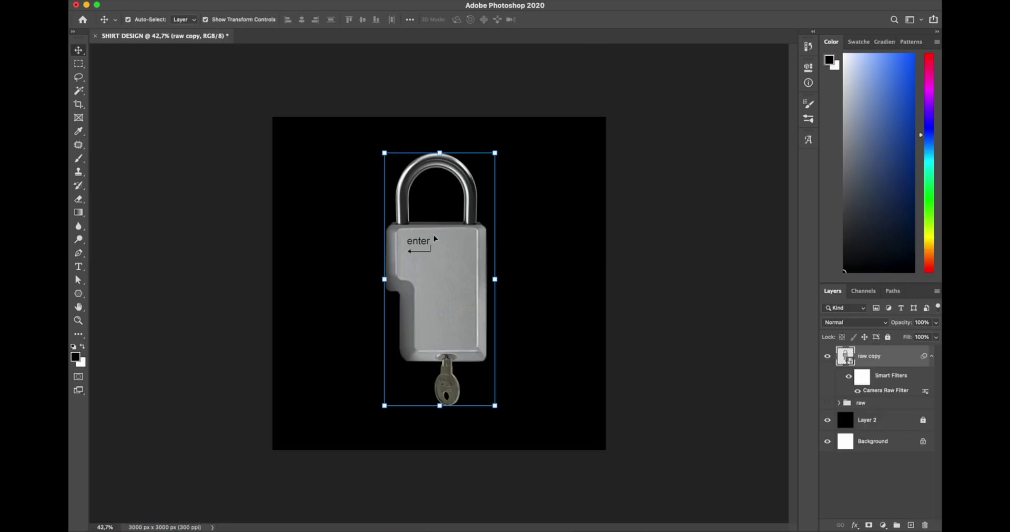
# Step: Add a Gradient Map clipped to raw copy with a black mask, and set the eraser's flow to 34%
pyautogui.click(883, 525)
pyautogui.click(888, 493)
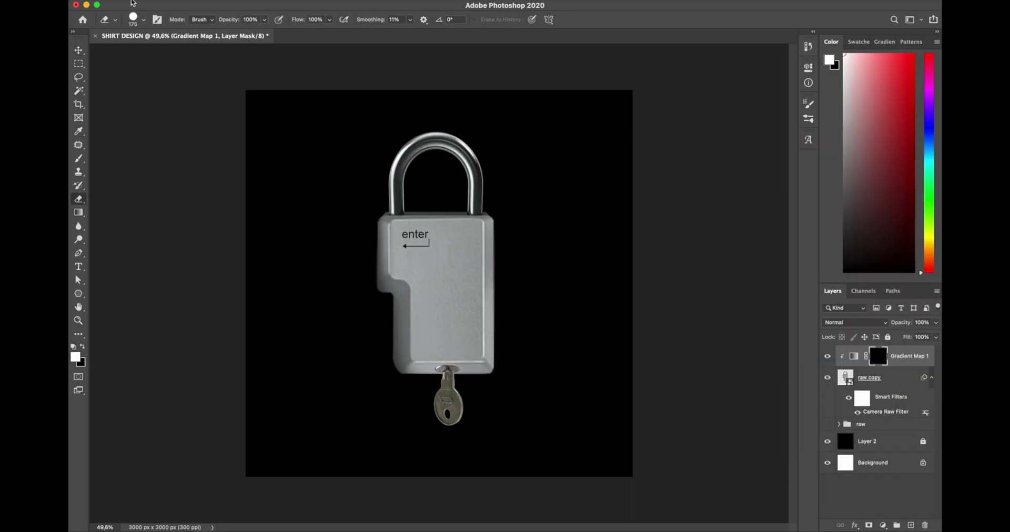
pyautogui.click(133, 20)
pyautogui.click(329, 19)
pyautogui.moveTo(331, 34); pyautogui.dragTo(298, 34)
pyautogui.press('x')
# Step: Reveal the orange gradient on its mask along the shackle and the raised edges of the Enter key's face
pyautogui.moveTo(436, 135)
pyautogui.mouseDown()
pyautogui.moveTo(405, 149)
pyautogui.moveTo(472, 211)
pyautogui.mouseUp()
pyautogui.moveTo(483, 221); pyautogui.dragTo(483, 363)
pyautogui.scroll(5, 439, 316)
pyautogui.press('[')
pyautogui.press('[')
pyautogui.press('[')
pyautogui.press('[')
pyautogui.press('[')
pyautogui.press('[')
pyautogui.press('[')
pyautogui.moveTo(532, 413); pyautogui.dragTo(386, 413)
pyautogui.moveTo(533, 113); pyautogui.dragTo(533, 405)
pyautogui.moveTo(332, 121)
pyautogui.mouseDown()
pyautogui.moveTo(349, 235)
pyautogui.moveTo(524, 114)
pyautogui.mouseUp()
pyautogui.press('super+0')
# Step: Reveal the orange gradient on the rim of the keyhole and along the edges of the inserted key
pyautogui.scroll(15, 435, 386)
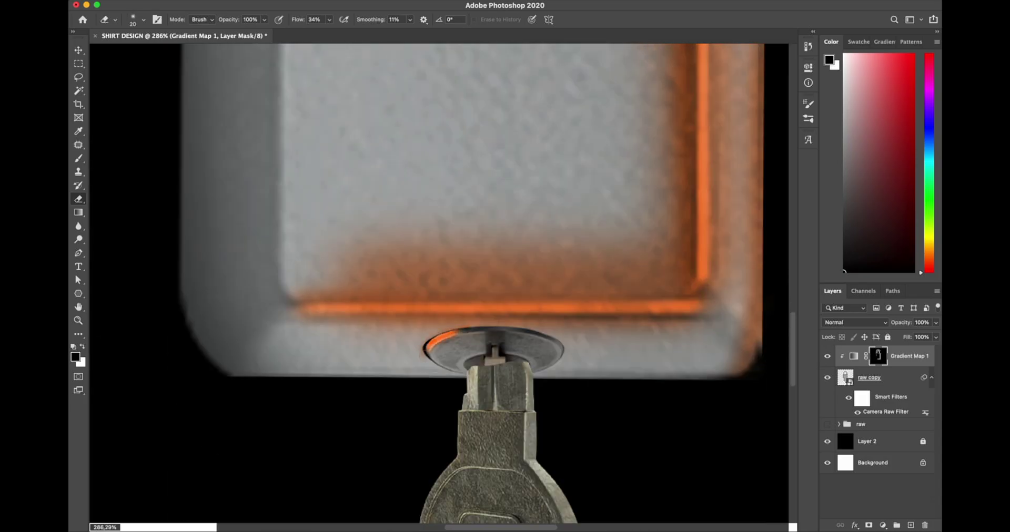
pyautogui.moveTo(454, 333); pyautogui.dragTo(425, 355)
pyautogui.scroll(-5, 440, 282)
pyautogui.press(']')
pyautogui.moveTo(498, 337); pyautogui.dragTo(521, 489)
pyautogui.scroll(-3, 492, 337)
pyautogui.moveTo(498, 257); pyautogui.dragTo(490, 449)
pyautogui.scroll(-5, 472, 264)
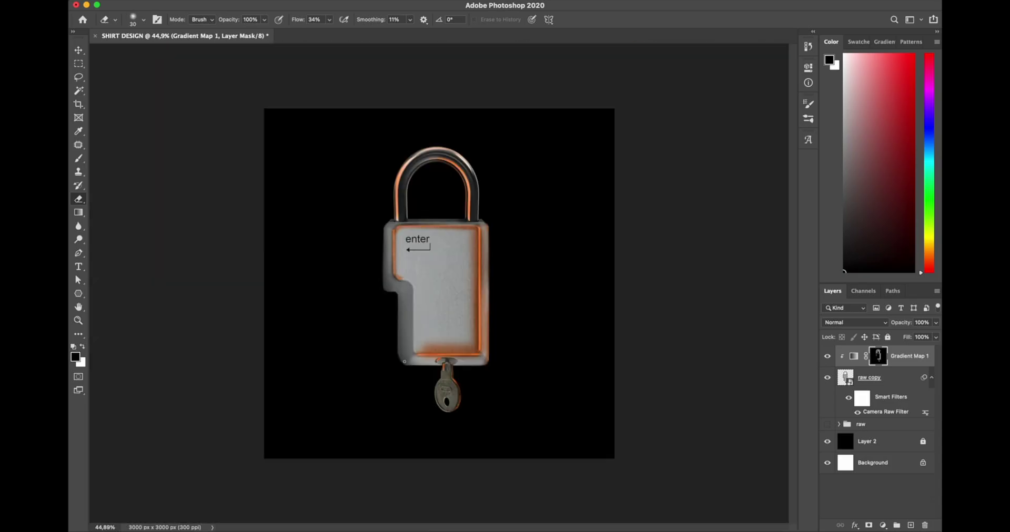
# Step: Reduce the excess orange glow around the edges of the padlock body with a larger eraser, up to 200 px
pyautogui.scroll(3, 421, 342)
pyautogui.press(']')
pyautogui.press(']')
pyautogui.press(']')
pyautogui.press(']')
pyautogui.press(']')
pyautogui.press(']')
pyautogui.press(']')
pyautogui.press(']')
pyautogui.press('x')
pyautogui.moveTo(497, 205); pyautogui.dragTo(405, 393)
pyautogui.press(']')
pyautogui.press(']')
pyautogui.press(']')
pyautogui.press(']')
pyautogui.press(']')
pyautogui.press(']')
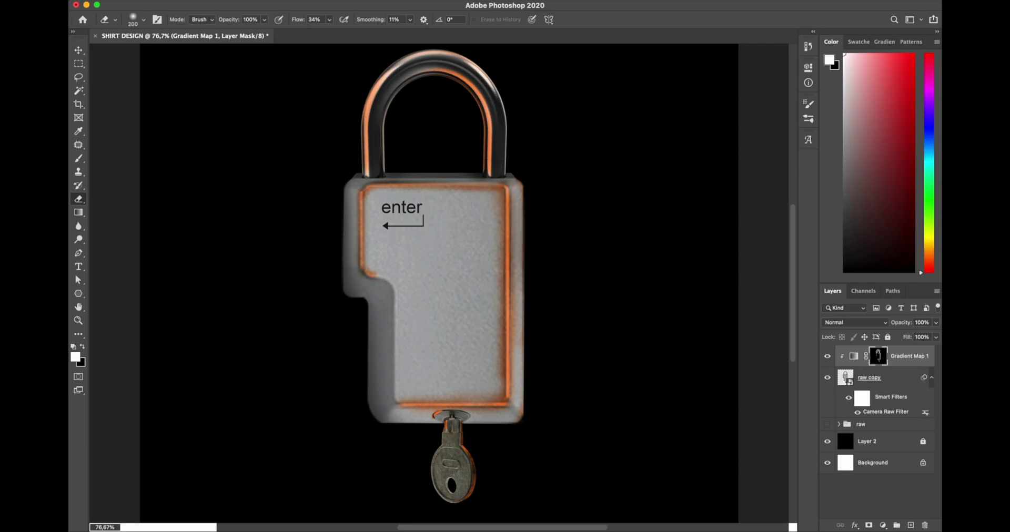
pyautogui.press('x')
pyautogui.scroll(-3, 383, 79)
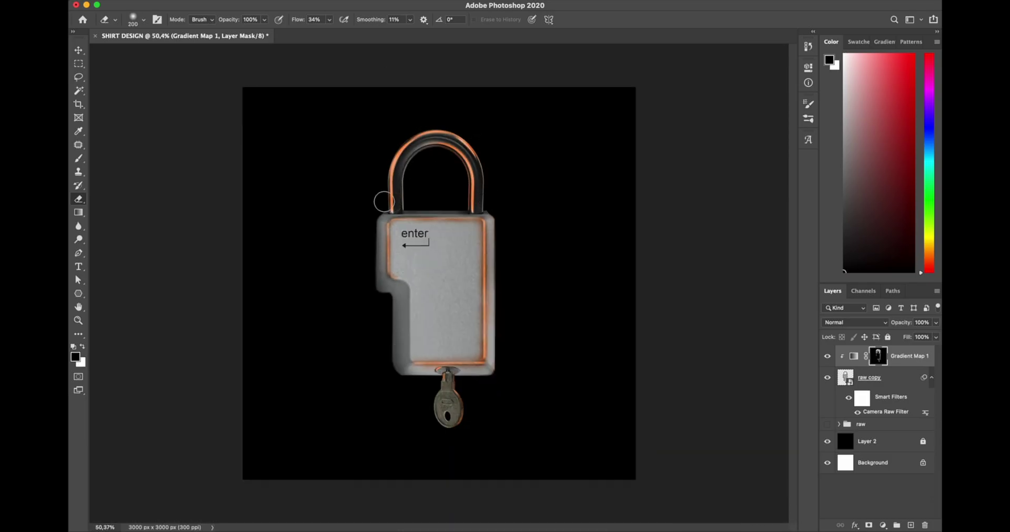
# Step: Set Gradient Map 1 to Overlay and refine its orange edges on the body and key with smaller erasers, down to 10 px
pyautogui.click(854, 322)
pyautogui.click(838, 458)
pyautogui.scroll(2, 438, 281)
pyautogui.press('[')
pyautogui.press('[')
pyautogui.press('[')
pyautogui.press('[')
pyautogui.press('[')
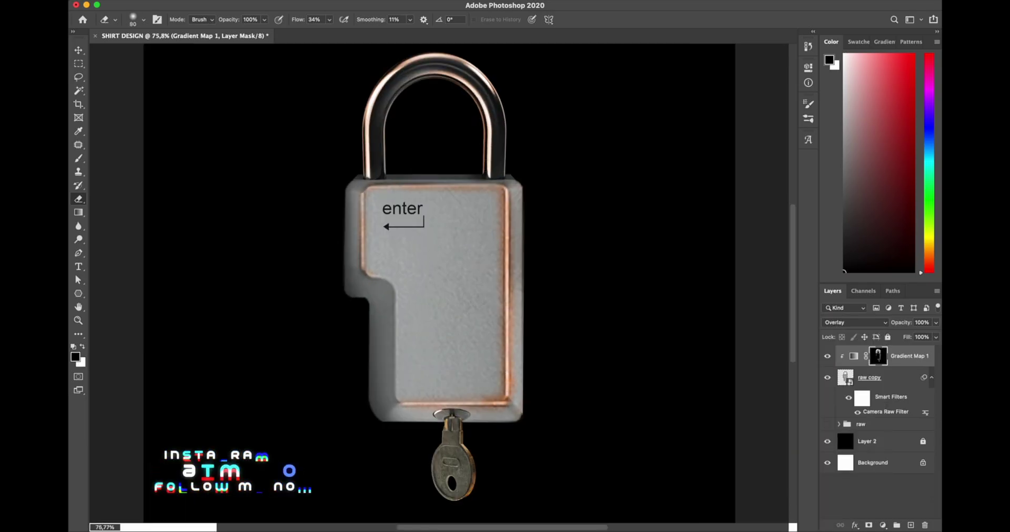
pyautogui.press('[')
pyautogui.press('[')
pyautogui.press('[')
pyautogui.press('[')
pyautogui.press('[')
pyautogui.press('[')
pyautogui.press('[')
pyautogui.press('[')
pyautogui.scroll(-1, 415, 489)
pyautogui.scroll(6, 414, 489)
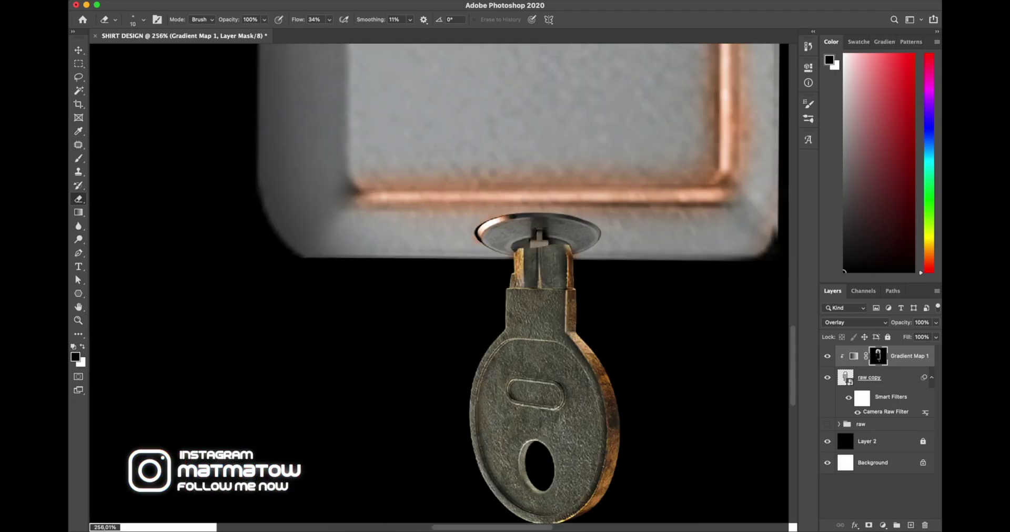
pyautogui.scroll(-10, 532, 443)
# Step: Open the settings of the Gradient Map 1 adjustment
pyautogui.press('v')
pyautogui.click(302, 284)
pyautogui.doubleClick(854, 356)
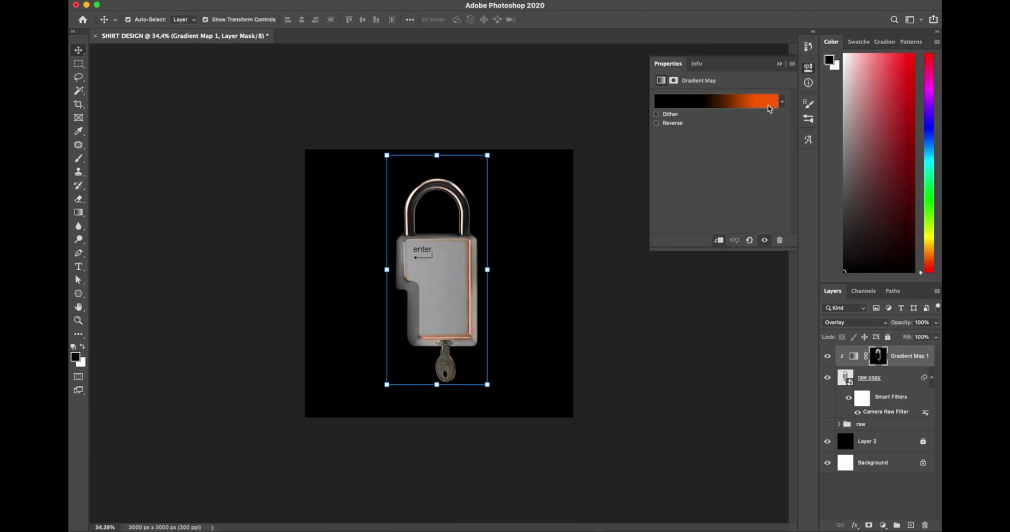
# Step: Open raw copy's contents and tint the shading with a Hue/Saturation adjustment
pyautogui.doubleClick(846, 378)
pyautogui.click(866, 415)
pyautogui.hotkey('ctrl', 'u')
pyautogui.press('Return')
pyautogui.doubleClick(871, 421)
pyautogui.press('Escape')
pyautogui.hotkey('ctrl', 'u')
pyautogui.moveTo(578, 257); pyautogui.dragTo(629, 258)
pyautogui.moveTo(639, 232); pyautogui.dragTo(619, 232)
pyautogui.moveTo(570, 207); pyautogui.dragTo(642, 232)
pyautogui.moveTo(629, 257); pyautogui.dragTo(615, 257)
pyautogui.press('Return')
# Step: Close the edited contents and save the change
pyautogui.press('super+w')
pyautogui.click(507, 233)
pyautogui.doubleClick(906, 416)
pyautogui.press('Return')
pyautogui.press('super+s')
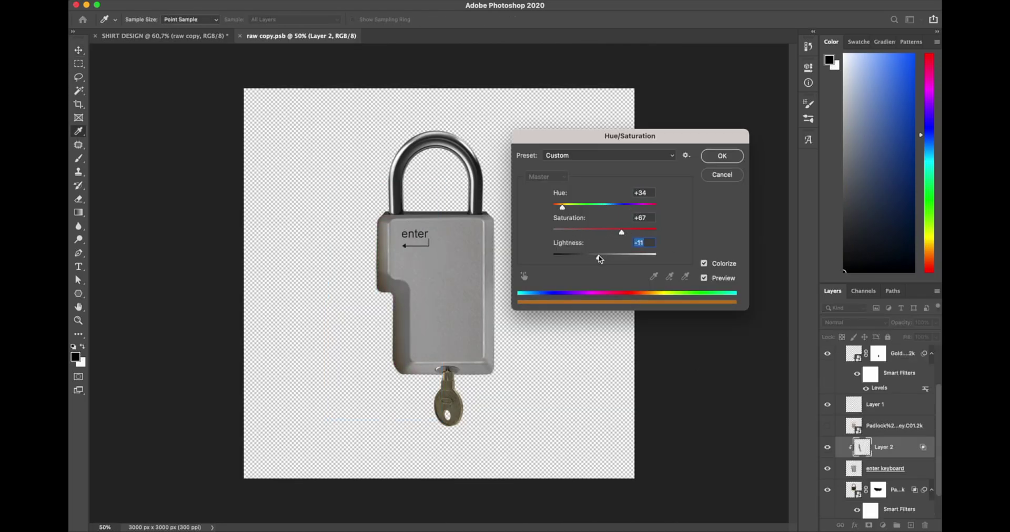
# Step: Colorize Layer 2 with hue +34, saturation +67 and lightness -11, and save and close the smart object's contents
pyautogui.press('Return')
pyautogui.press('v')
pyautogui.press('super+w')
pyautogui.press('Return')
pyautogui.press('super+s')
pyautogui.press('Return')
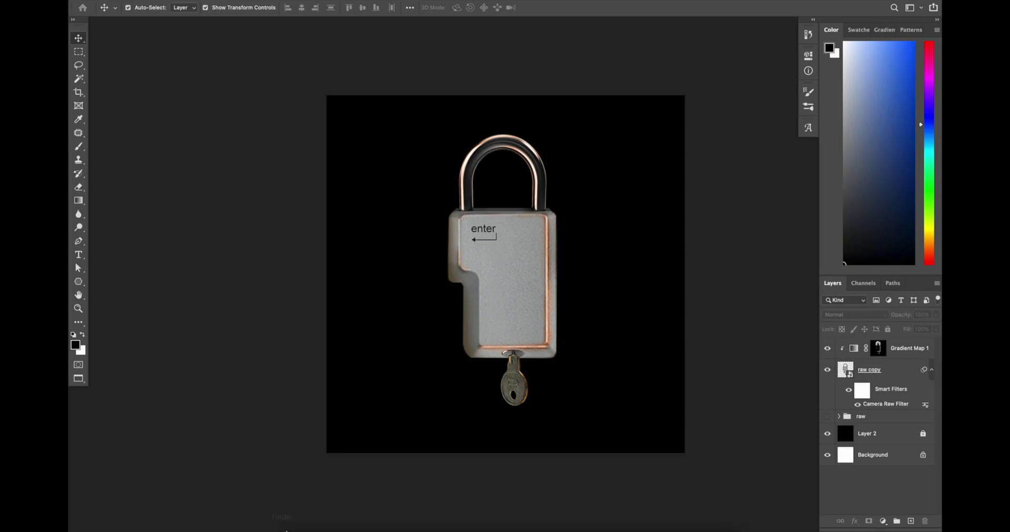
# Step: Switch to Finder and open the PINDAHAN DOCUMENT MACBOOK folder on the external drive
pyautogui.click(288, 518)
pyautogui.click(238, 349)
pyautogui.doubleClick(646, 253)
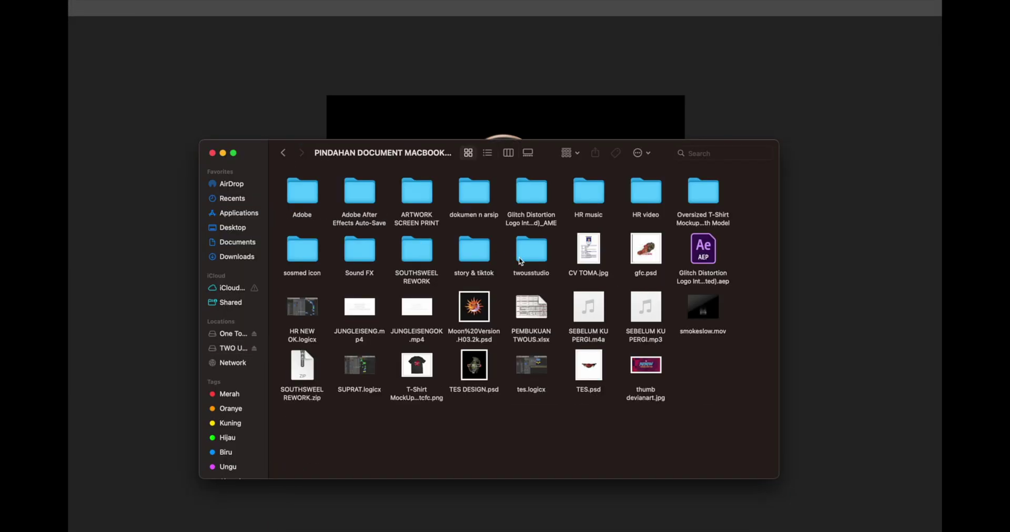
# Step: Open the PNG-Format folder of DIRTYTEXTURE-BY-TWOUSSTUDIO inside twousstudio and place its first texture into the Photoshop design
pyautogui.doubleClick(518, 259)
pyautogui.doubleClick(680, 198)
pyautogui.doubleClick(532, 192)
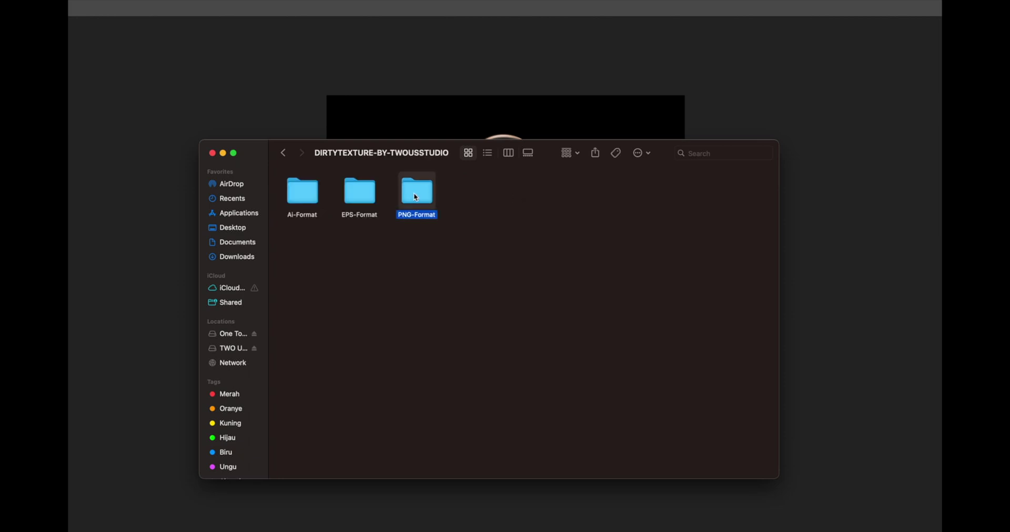
pyautogui.doubleClick(414, 192)
pyautogui.moveTo(306, 197); pyautogui.dragTo(473, 119)
# Step: Scale the dirt texture down over the padlock and set its blend mode to Soft Light
pyautogui.moveTo(692, 135); pyautogui.dragTo(561, 348)
pyautogui.moveTo(637, 94); pyautogui.dragTo(619, 122)
pyautogui.press('Return')
pyautogui.click(853, 315)
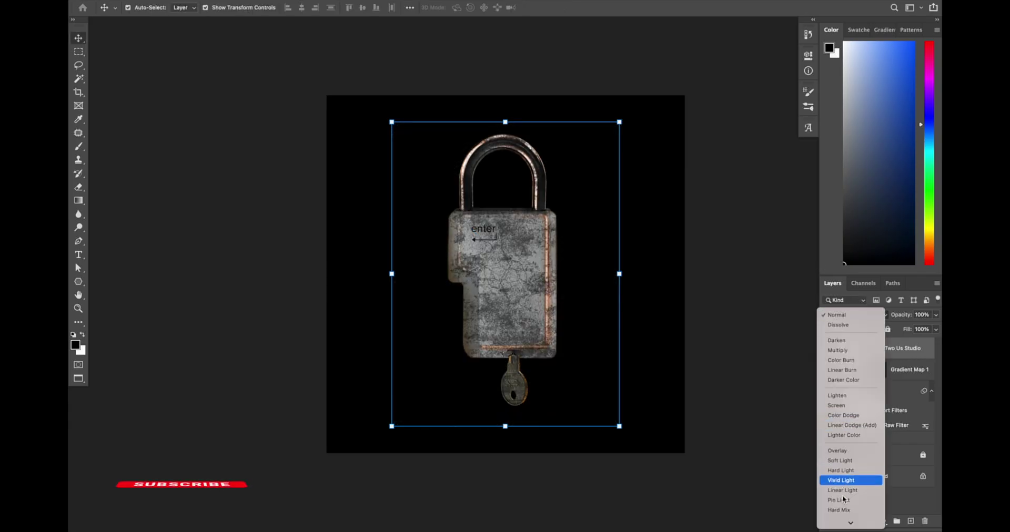
pyautogui.click(847, 460)
# Step: Add a layer mask to the dirt texture and erase the texture around the padlock body's left side, keeping the Soft Light blend mode
pyautogui.click(868, 520)
pyautogui.press('e')
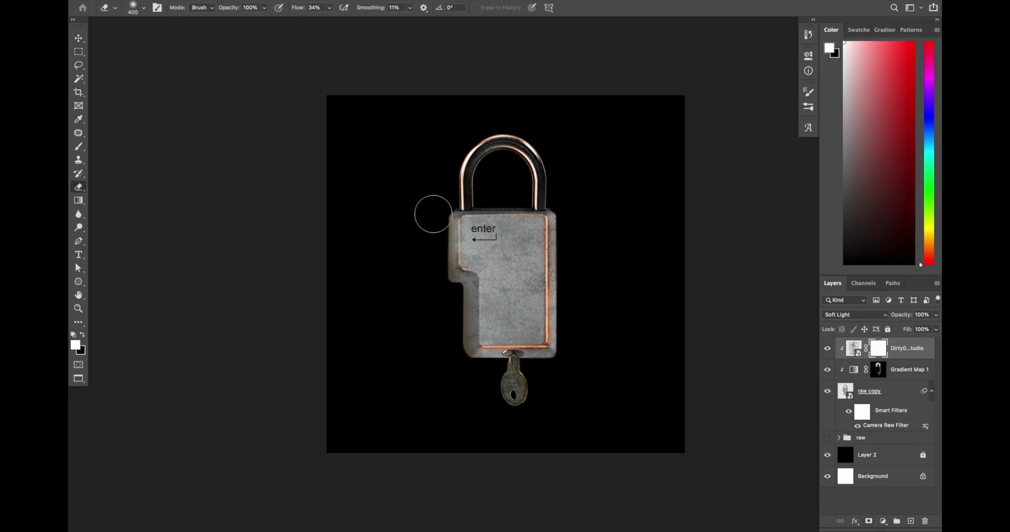
pyautogui.press('v')
pyautogui.click(855, 315)
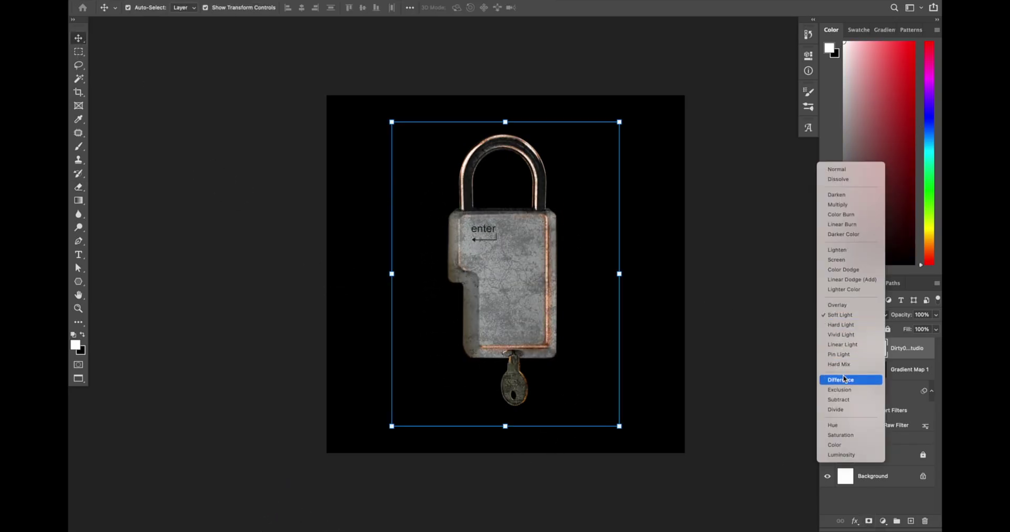
pyautogui.click(694, 314)
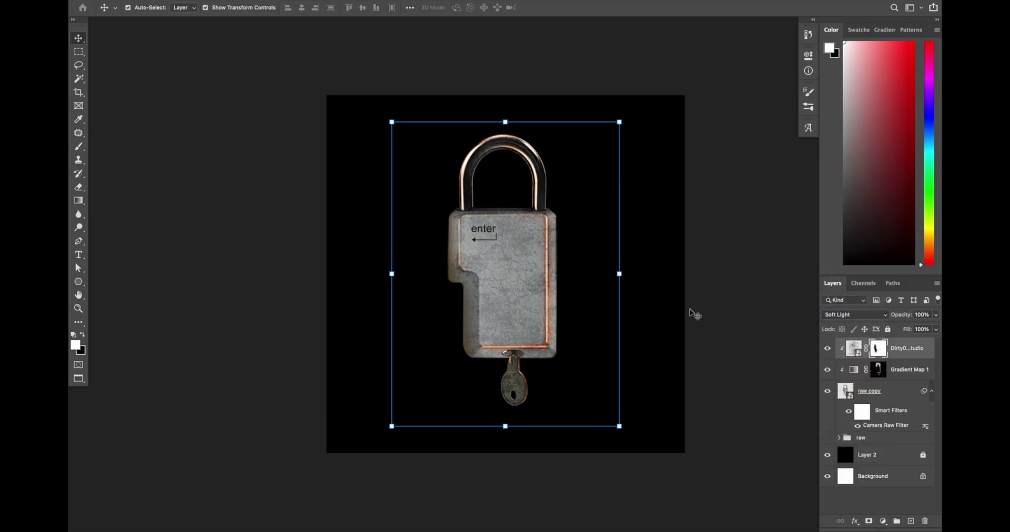
# Step: Shrink the dirt texture from all four sides so it fits more tightly around the padlock
pyautogui.scroll(-1, 694, 314)
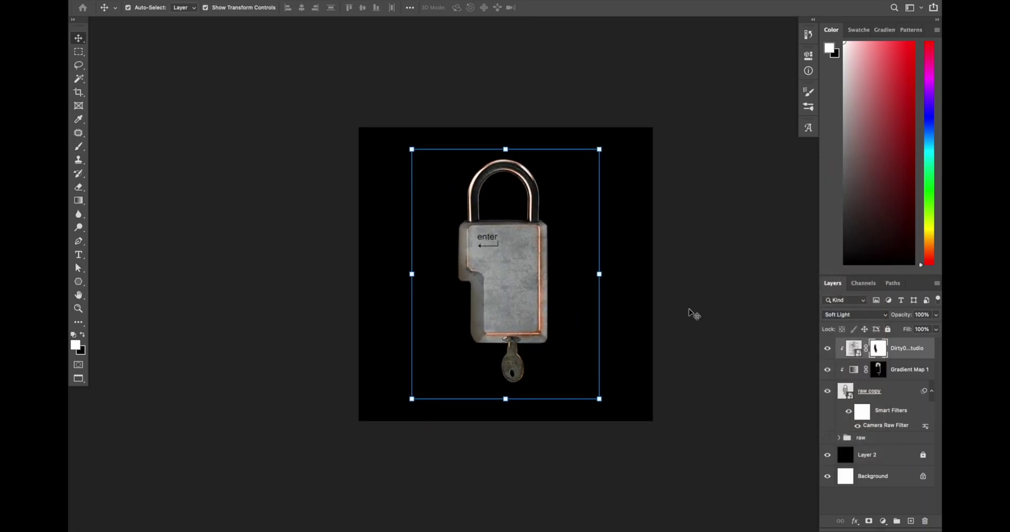
pyautogui.moveTo(505, 149); pyautogui.dragTo(517, 154)
pyautogui.moveTo(505, 399); pyautogui.dragTo(506, 386)
pyautogui.moveTo(411, 274); pyautogui.dragTo(435, 269)
pyautogui.moveTo(599, 269); pyautogui.dragTo(582, 270)
pyautogui.moveTo(436, 269); pyautogui.dragTo(430, 270)
pyautogui.moveTo(580, 269); pyautogui.dragTo(568, 269)
pyautogui.press('Return')
# Step: Combine raw copy, Gradient Map 1 and the dirt texture into one smart object and tilt the padlock clockwise
pyautogui.press('d')
pyautogui.scroll(1, 506, 288)
pyautogui.press('f')
pyautogui.press('f')
pyautogui.press('f')
pyautogui.click(848, 391)
pyautogui.keyDown('shift'); pyautogui.click(855, 349); pyautogui.keyUp('shift')
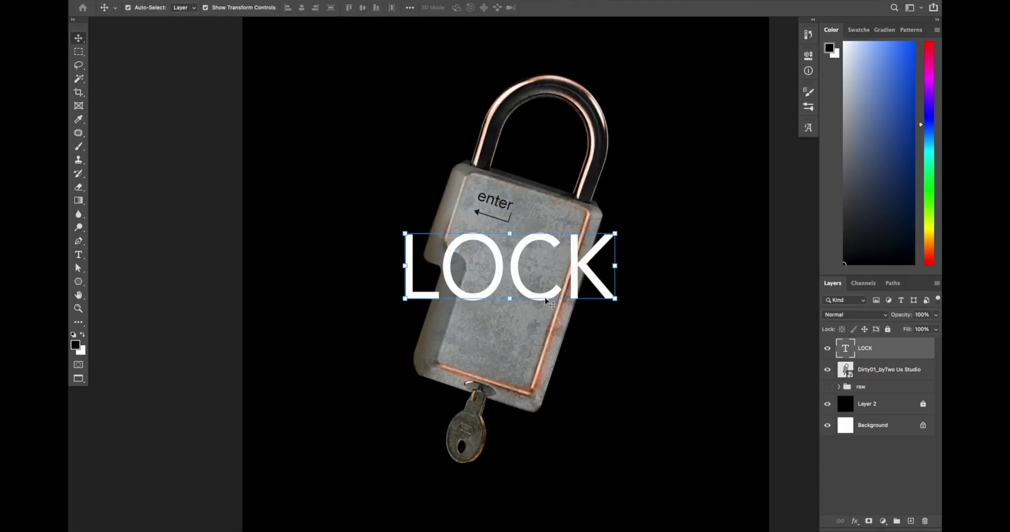
# Step: Set the LOCK text in a wide bold font and scale the UN- text to 113,40% above its left end
pyautogui.scroll(-1, 268, 473)
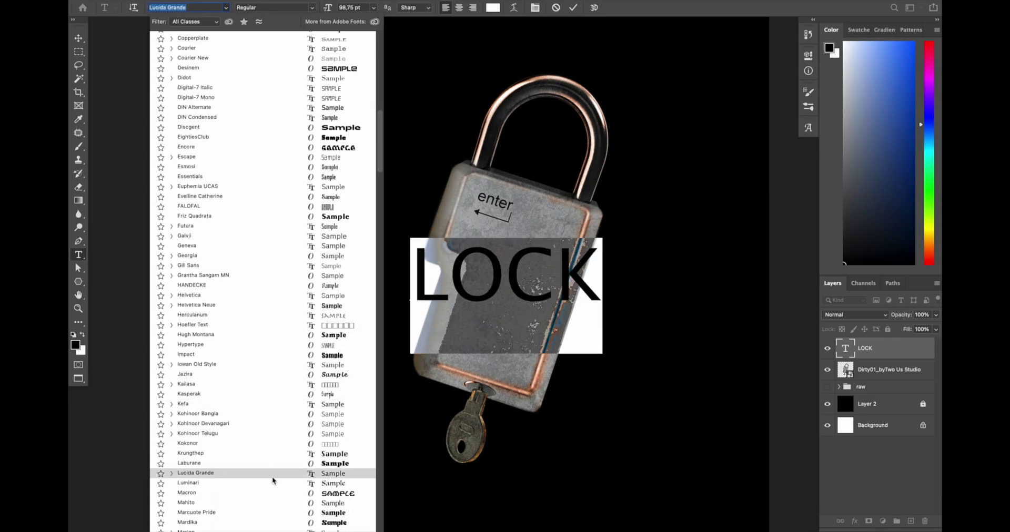
pyautogui.click(270, 470)
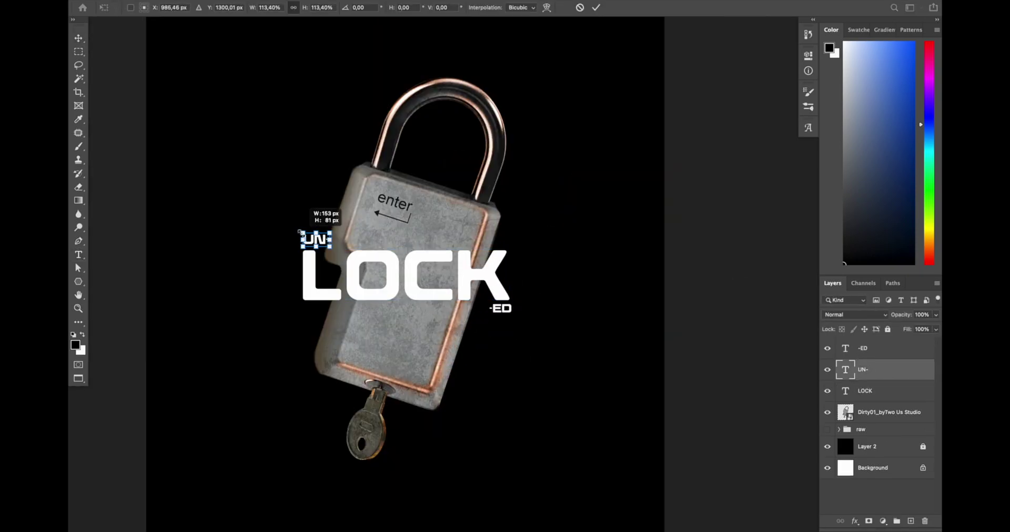
pyautogui.press('Return')
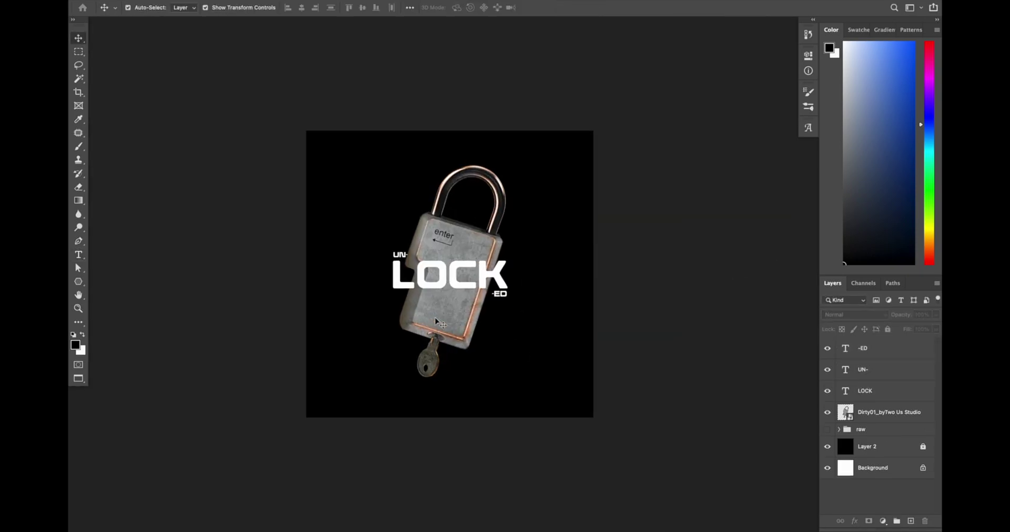
# Step: Change the LOCK text's blend mode so the lettering blends into the padlock beneath it
pyautogui.click(855, 315)
pyautogui.click(839, 457)
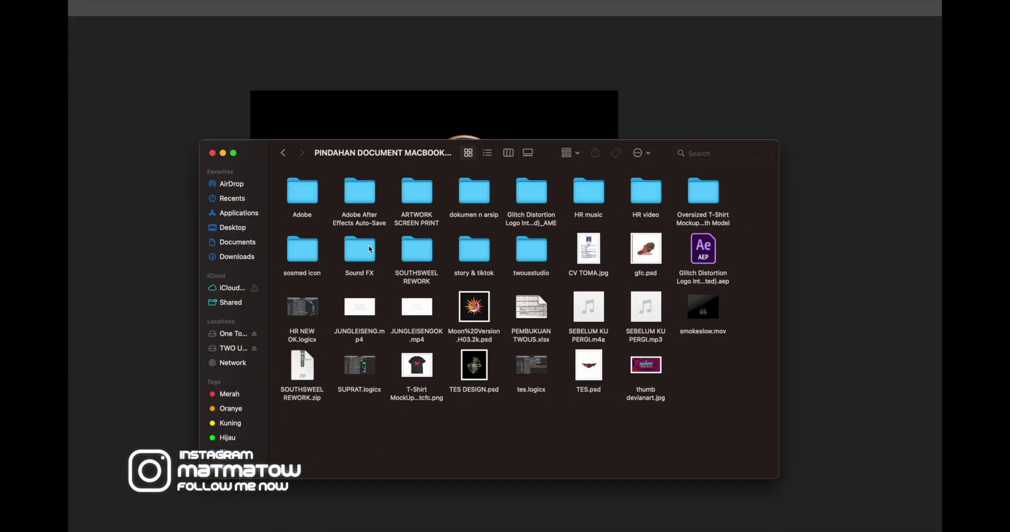
# Step: Add Icon 9, 15, 49 and 50 from Finder's STREETWEAR ICON PACK folder, scaling the copyright icon to 44,75% beside LOCK's upper right corner
pyautogui.doubleClick(472, 198)
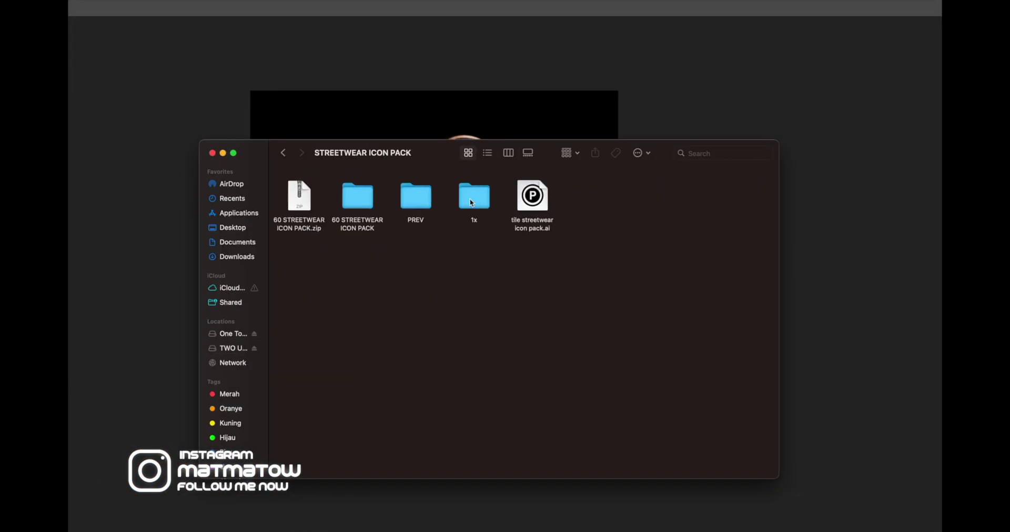
pyautogui.doubleClick(415, 197)
pyautogui.scroll(5, 473, 315)
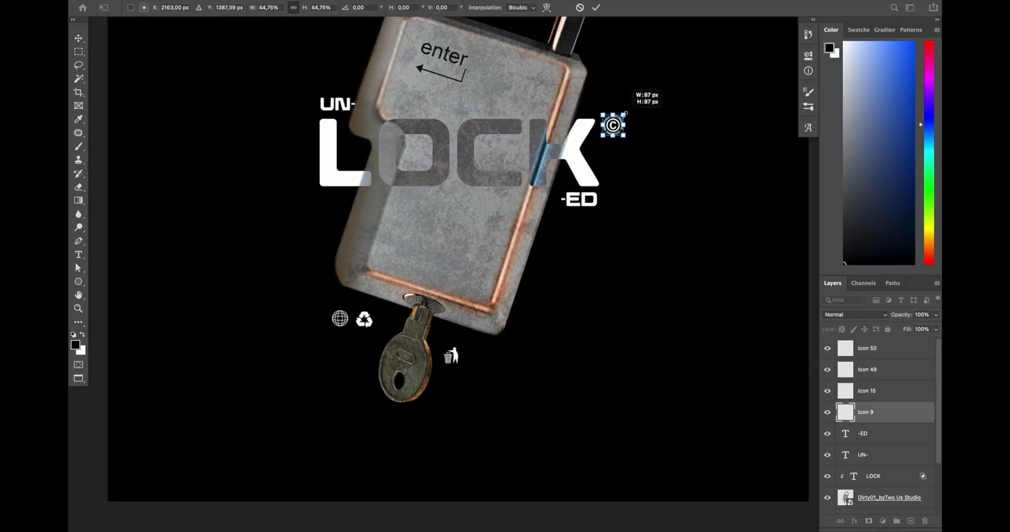
pyautogui.press('Return')
pyautogui.scroll(3, 451, 400)
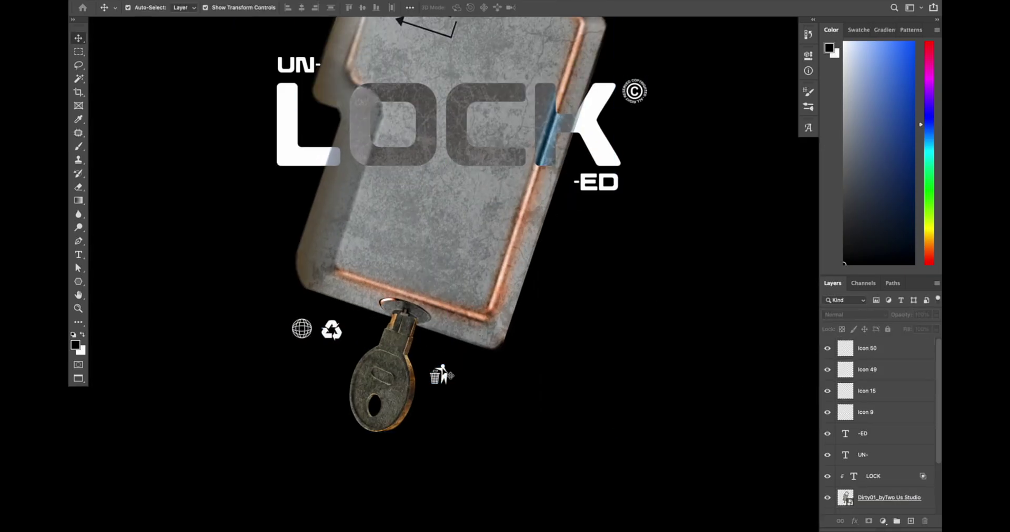
# Step: Rearrange the small icons around the padlock's key and reposition the artwork slightly on the canvas
pyautogui.moveTo(415, 406); pyautogui.dragTo(318, 345)
pyautogui.press('super+t')
pyautogui.scroll(-5, 430, 272)
pyautogui.moveTo(460, 259); pyautogui.dragTo(462, 267)
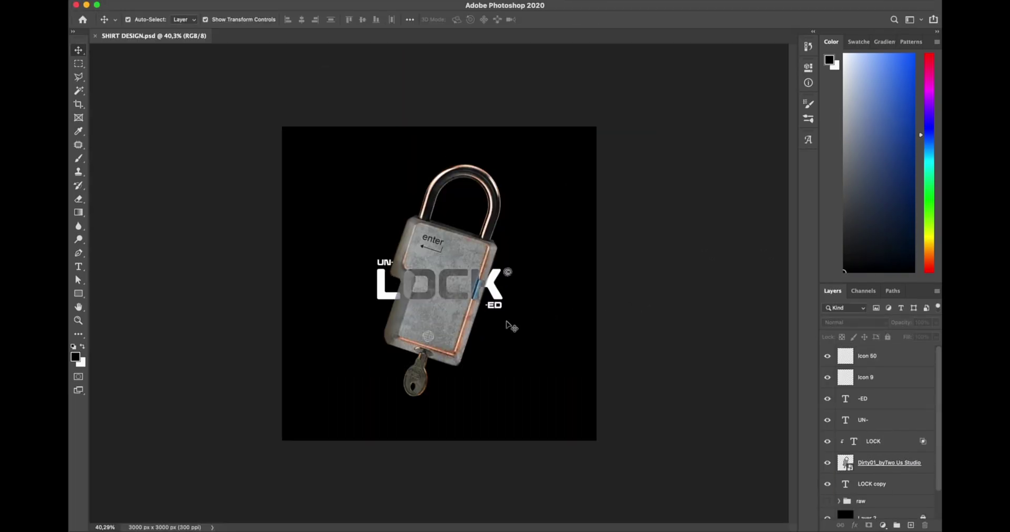
# Step: Switch to Finder and open the mockup file 1.psd from the TSHIRT MOCKUP folder inside APPAREL MOCKUP
pyautogui.press('f')
pyautogui.press('f')
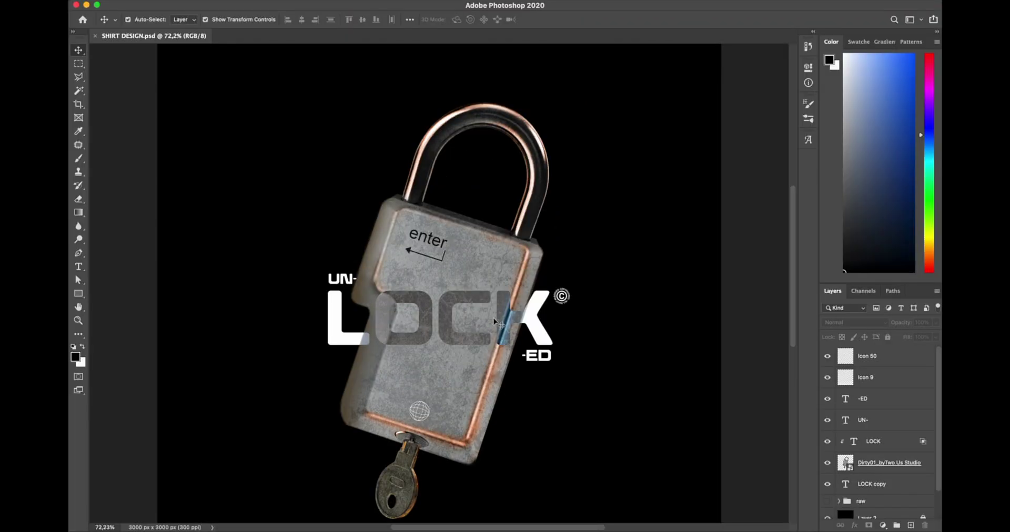
pyautogui.press('super+minus')
pyautogui.moveTo(273, 526)
pyautogui.click(277, 508)
pyautogui.doubleClick(520, 266)
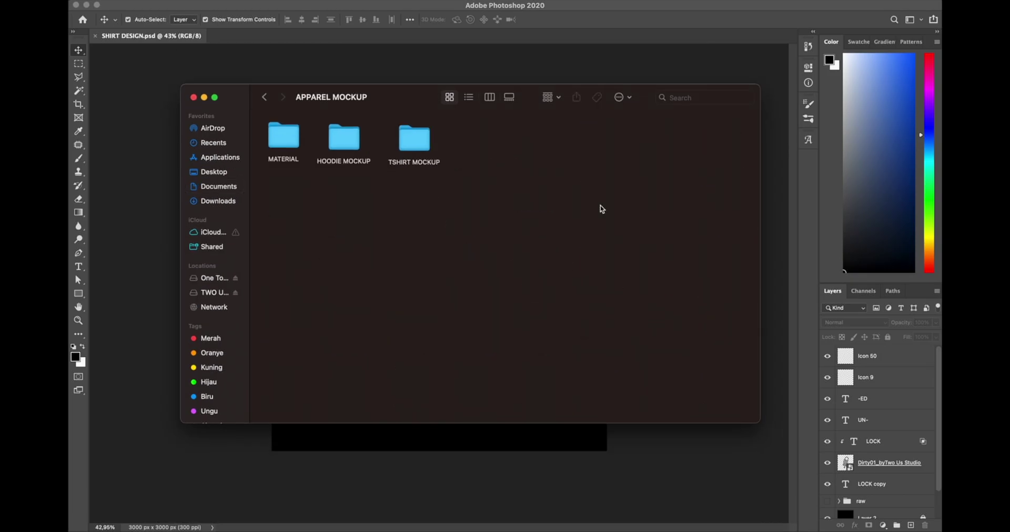
pyautogui.doubleClick(423, 141)
pyautogui.doubleClick(284, 135)
pyautogui.doubleClick(284, 138)
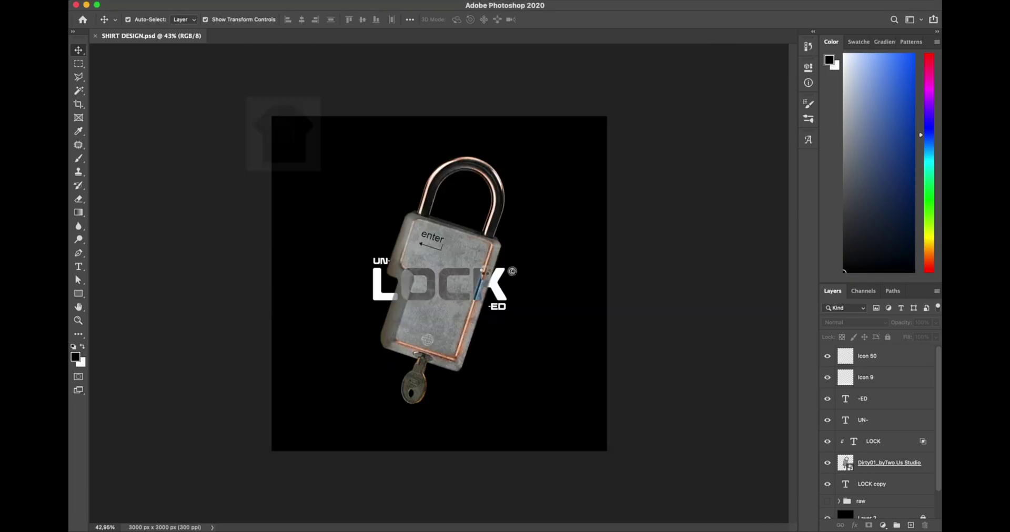
# Step: Hide the mockup's bottom background layer, and hide Layer 2 and Background in SHIRT DESIGN.psd
pyautogui.click(827, 507)
pyautogui.click(149, 36)
pyautogui.click(826, 487)
pyautogui.click(827, 508)
# Step: Scale the padlock design down in 1.psd and position it on the chest of the T-shirt
pyautogui.moveTo(293, 117); pyautogui.dragTo(387, 258)
pyautogui.moveTo(534, 171); pyautogui.dragTo(478, 215)
pyautogui.moveTo(459, 266); pyautogui.dragTo(459, 258)
pyautogui.press('Return')
# Step: Adjust the Blend If sliders in the Icon 50 layer's blending options so the shirt's folds show through the design
pyautogui.scroll(7, 423, 295)
pyautogui.click(854, 526)
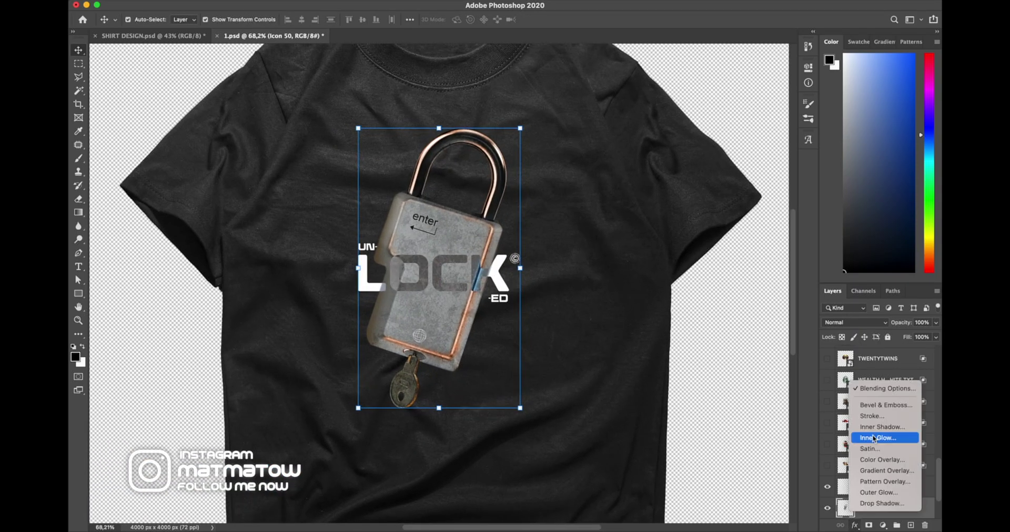
pyautogui.click(881, 388)
pyautogui.moveTo(679, 475); pyautogui.dragTo(747, 445)
pyautogui.moveTo(719, 470); pyautogui.dragTo(715, 472)
pyautogui.click(904, 282)
# Step: Set the Icon 50 layer's blend mode to Screen and show the black Layer 3 behind the shirt
pyautogui.click(855, 322)
pyautogui.click(842, 413)
pyautogui.scroll(-5, 552, 371)
pyautogui.click(828, 486)
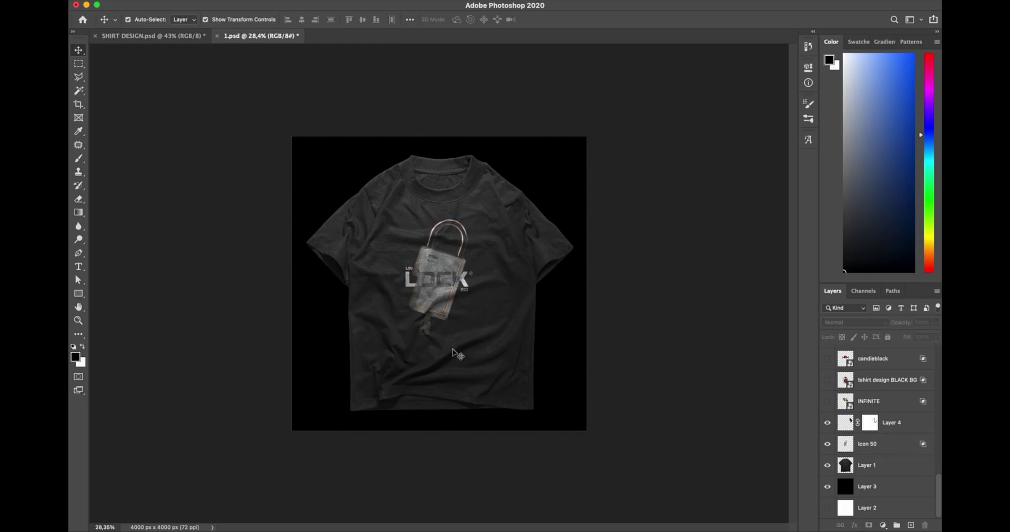
# Step: Inspect the T-shirt mockup in full screen, checking how the design sits on the fabric
pyautogui.press('f')
pyautogui.press('f')
pyautogui.scroll(6, 559, 341)
pyautogui.hotkey('ctrl', '-')
pyautogui.hotkey('ctrl', '-')
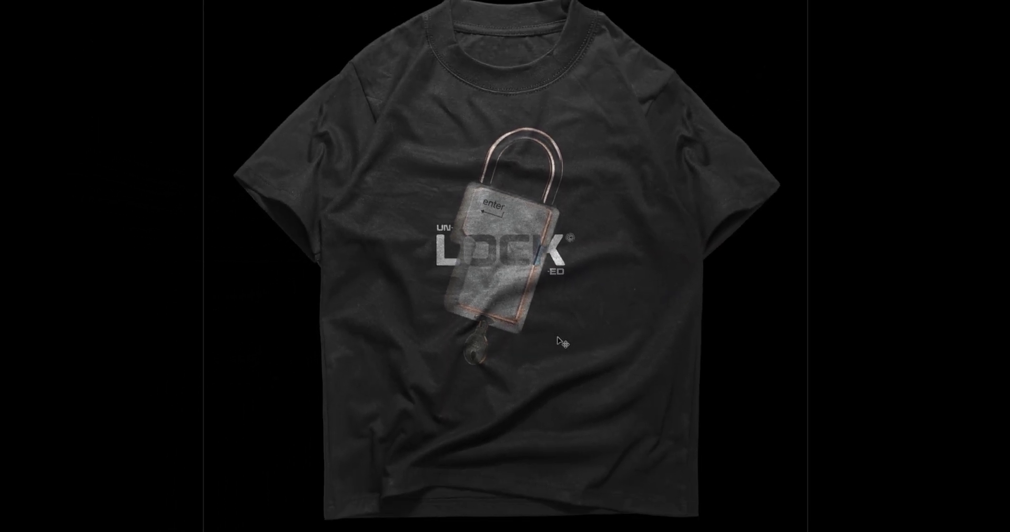